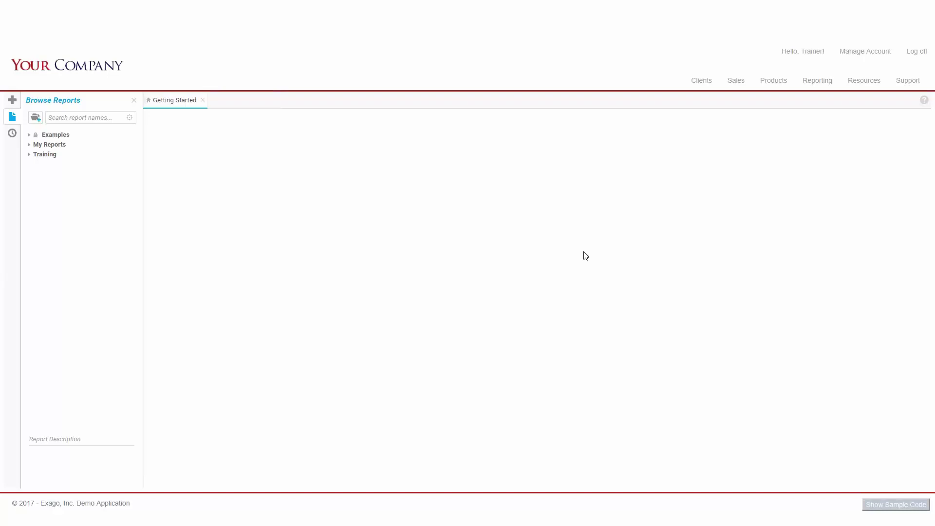
Start a new ExpressView and add OrderID, ProductID and Quantity from Northwind's Order Detail
left_click(11, 103)
left_click(52, 112)
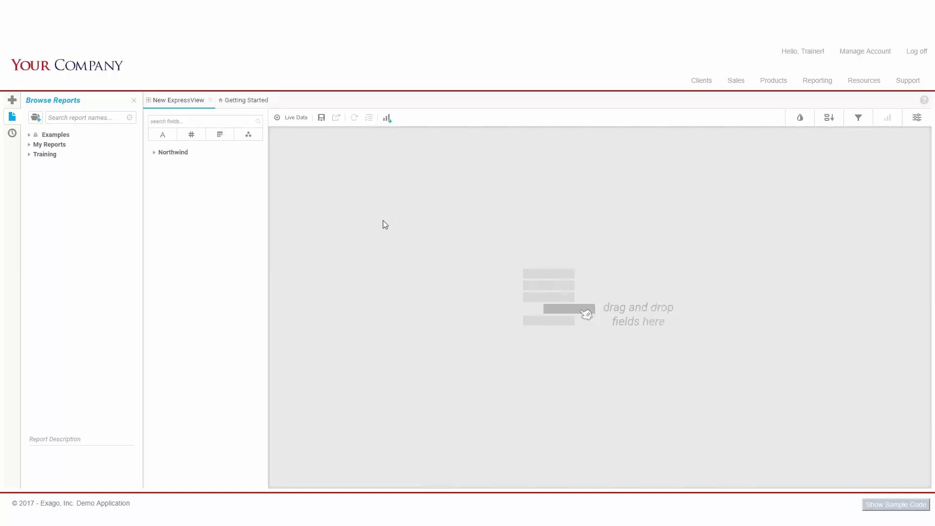
left_click(154, 154)
left_click(159, 191)
left_click_drag(188, 211, 349, 213)
left_click_drag(189, 221, 350, 220)
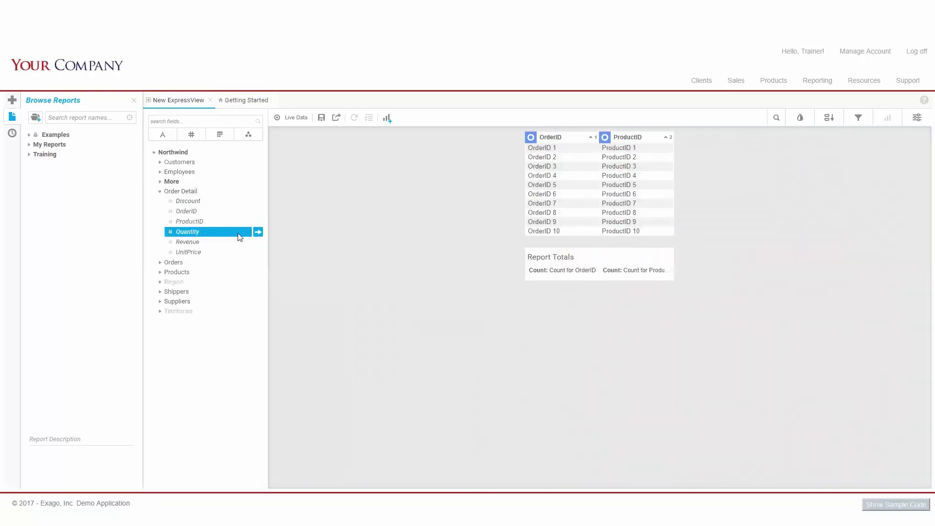
left_click_drag(187, 232, 324, 232)
Add UnitPrice and Revenue columns, then search for 'lastname' and add the Employees LastName column
left_click(218, 252)
left_click_drag(219, 252, 307, 248)
left_click_drag(206, 241, 319, 246)
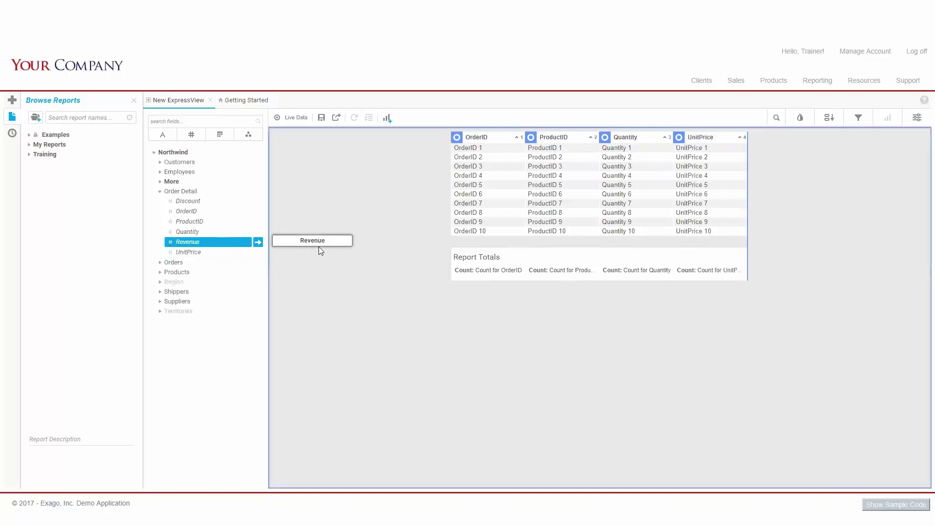
left_click(206, 122)
type("lastname")
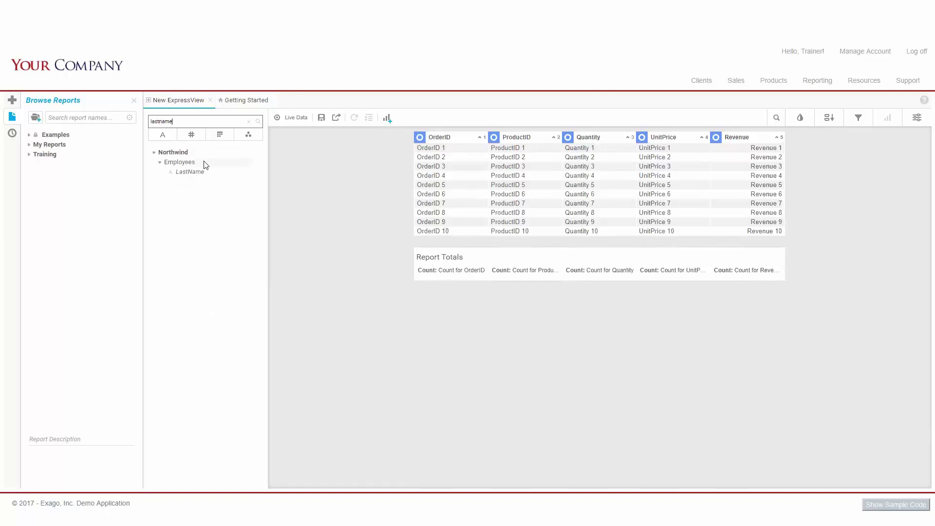
left_click_drag(190, 171, 328, 179)
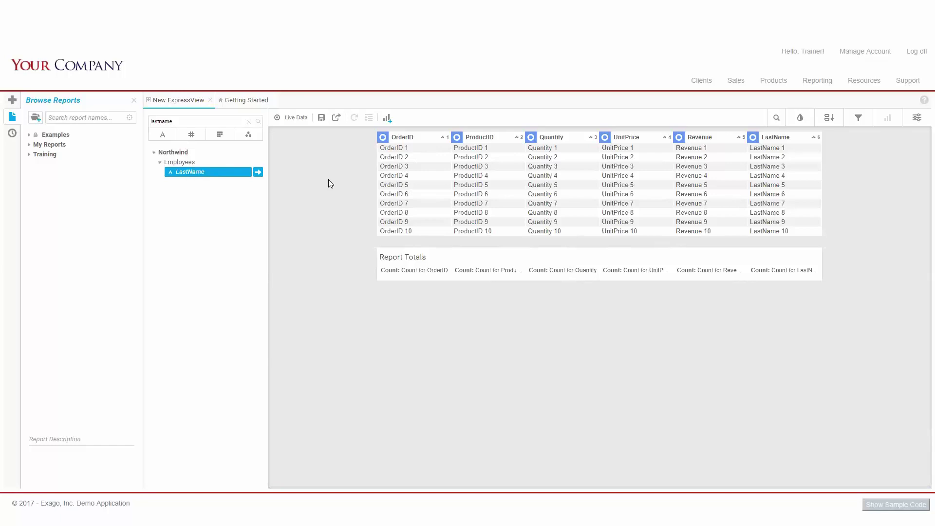
Group the report by LastName and change the Revenue footer aggregate from Count to Sum
left_click(381, 138)
mouse_move(752, 137)
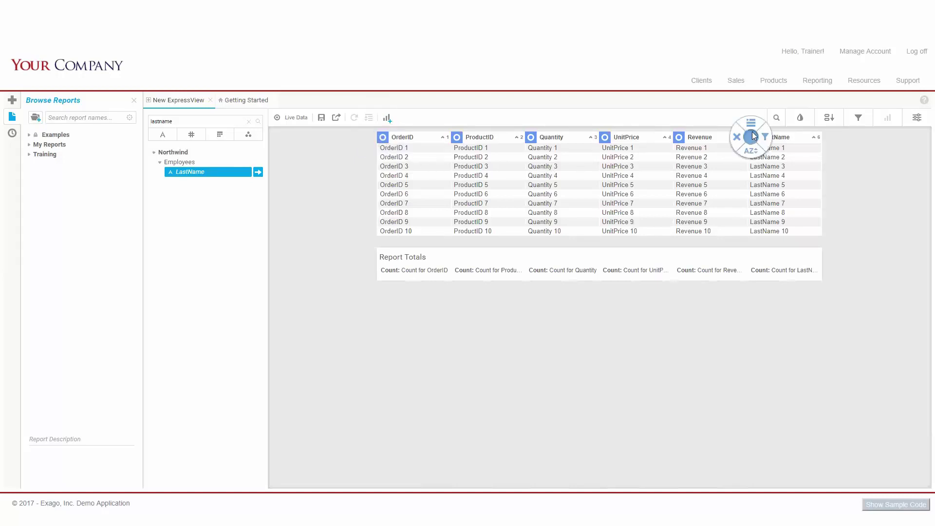
left_click(751, 121)
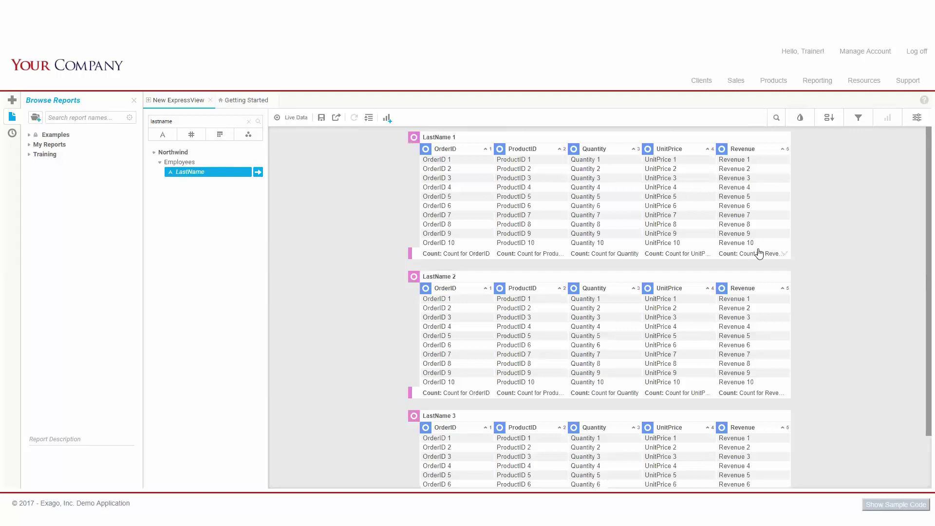
left_click(785, 253)
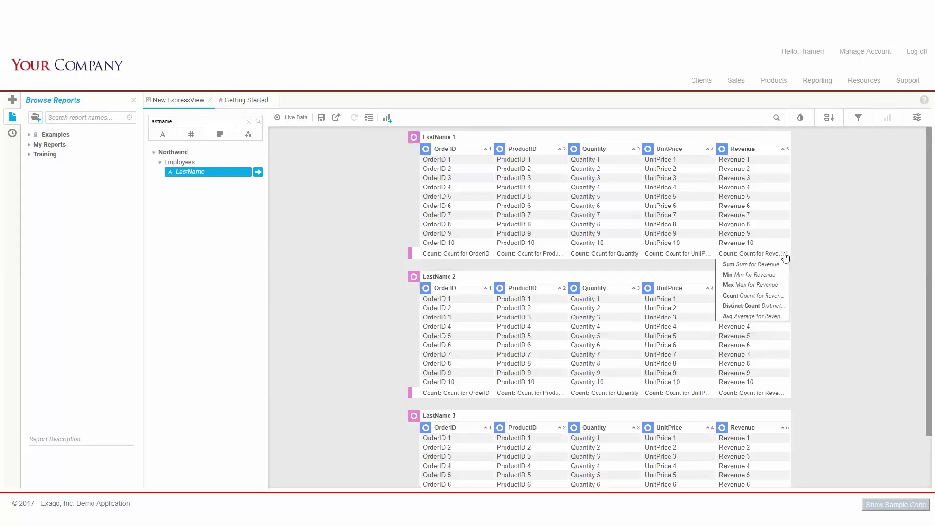
left_click(818, 252)
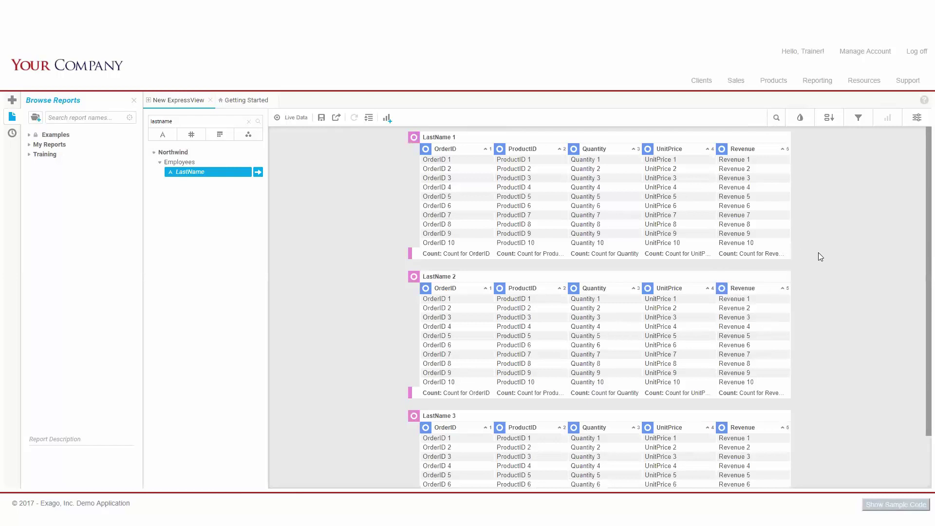
left_click(786, 254)
left_click(771, 269)
Format the UnitPrice column as Number with a currency symbol
left_click(800, 117)
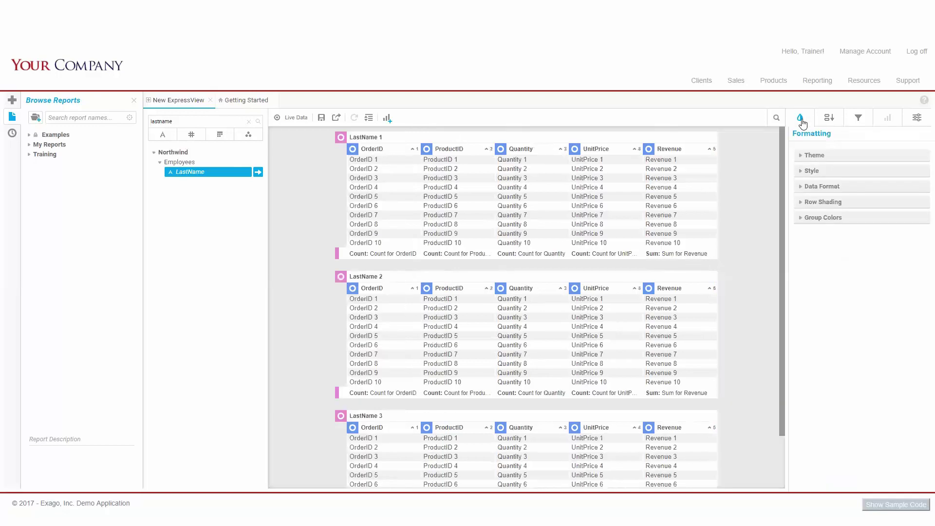
left_click(617, 168)
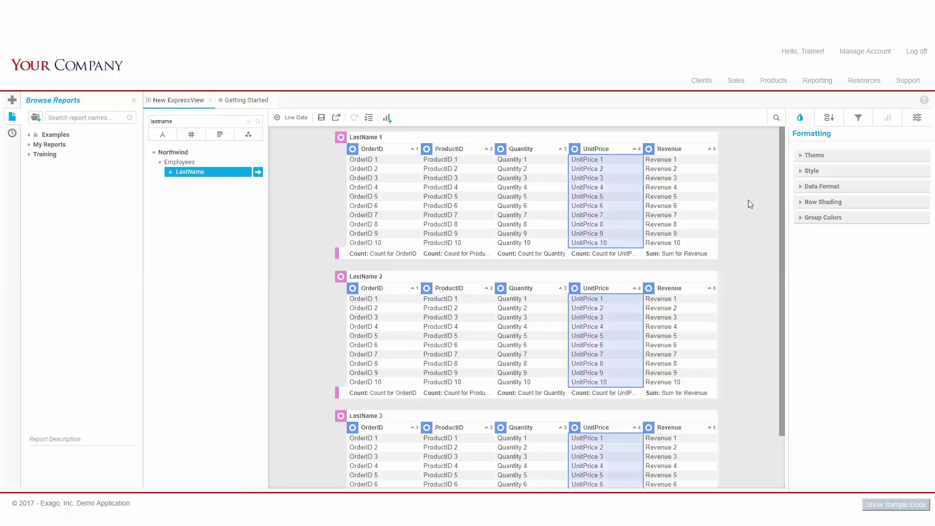
left_click(821, 186)
left_click(840, 214)
left_click(837, 233)
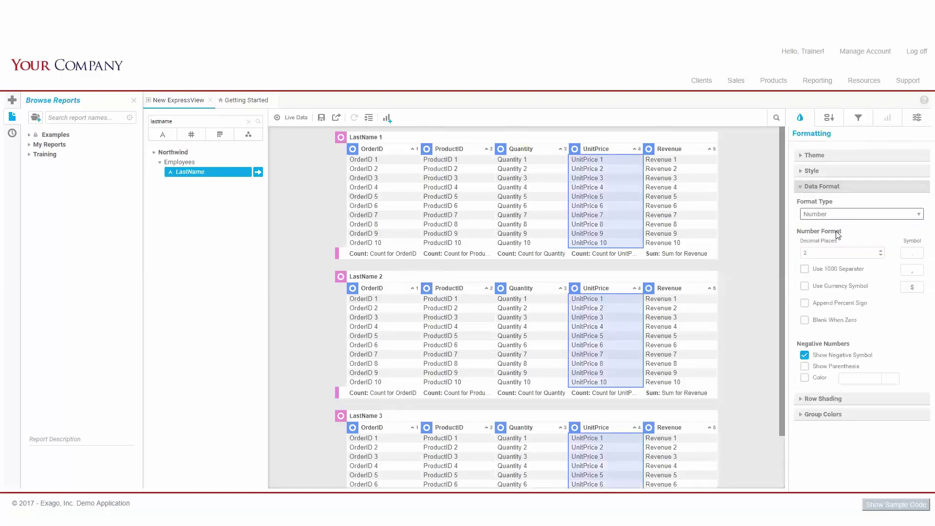
left_click(805, 287)
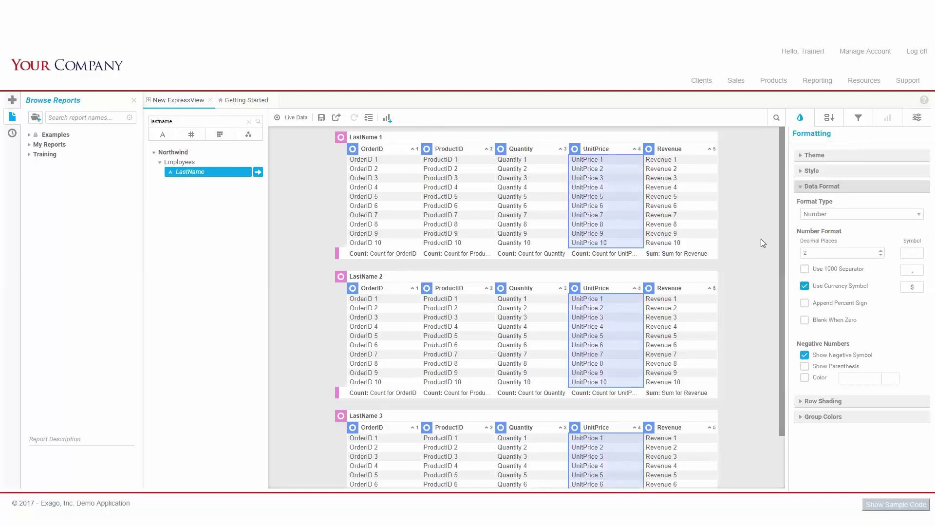
Apply the Blue Grey theme to the report
left_click(802, 156)
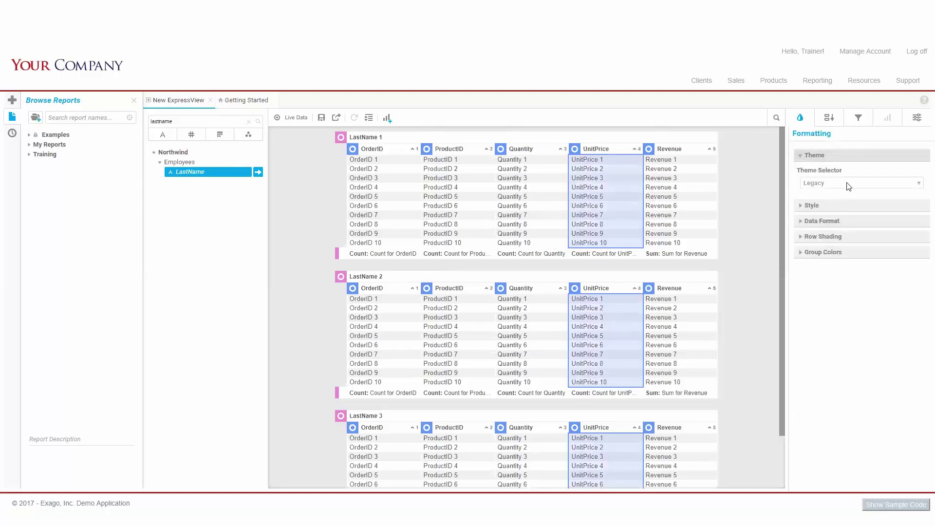
left_click(848, 184)
left_click(841, 205)
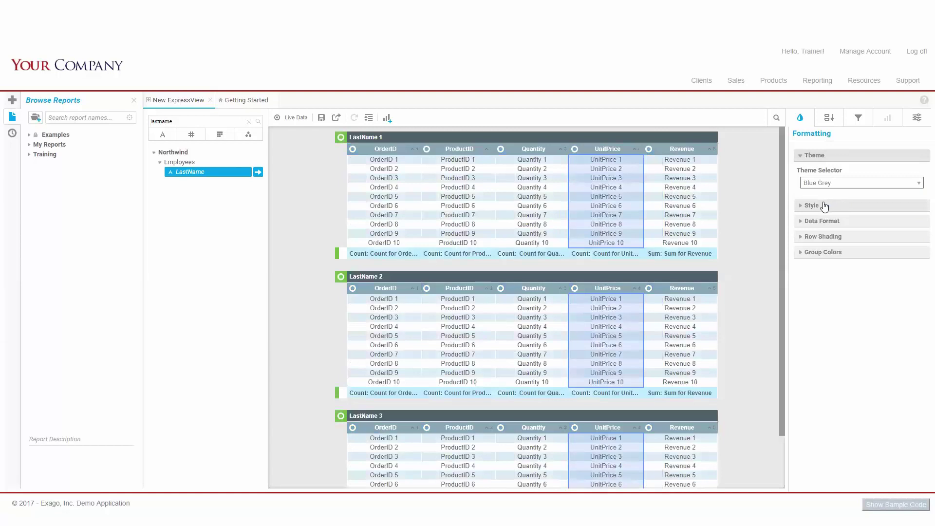
Add a Top/Bottom filter showing the top 5 by Sum of Order Detail.Revenue
left_click(830, 119)
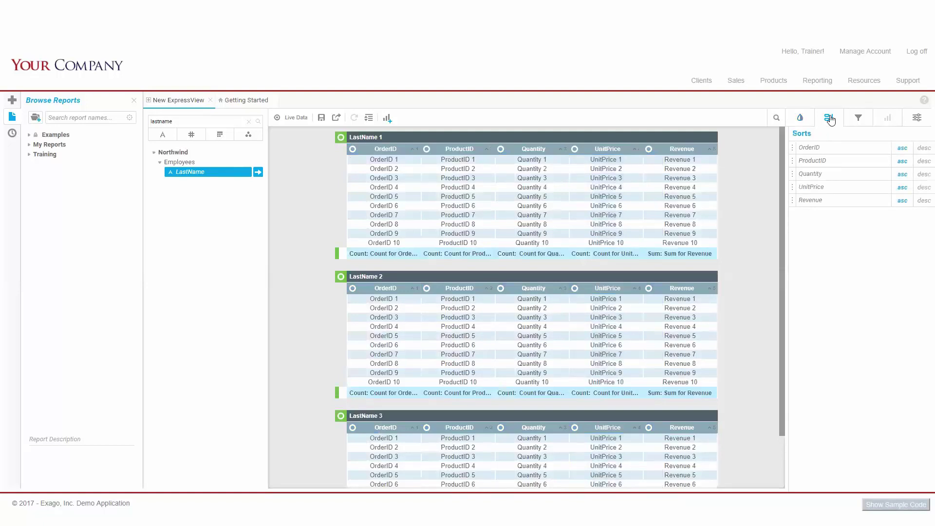
left_click(857, 118)
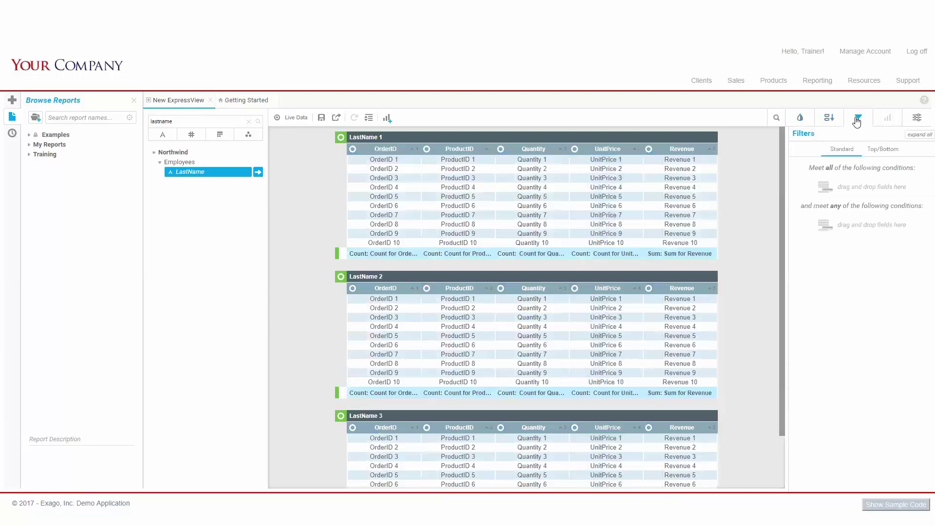
left_click(875, 152)
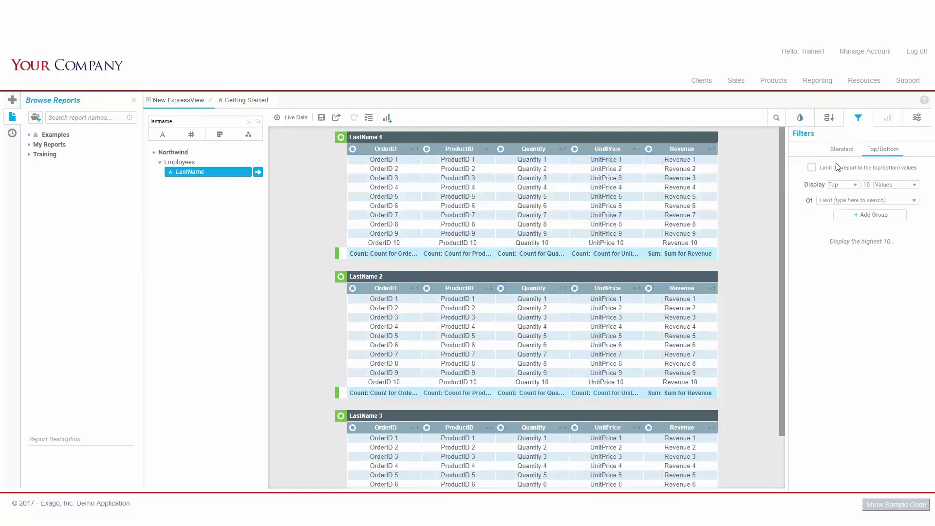
double_click(865, 184)
type("5")
left_click(914, 185)
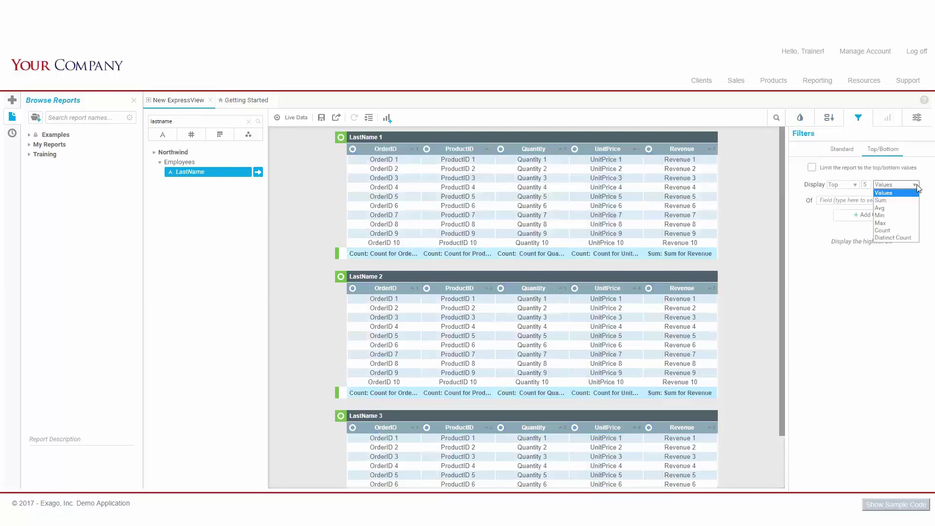
left_click(882, 200)
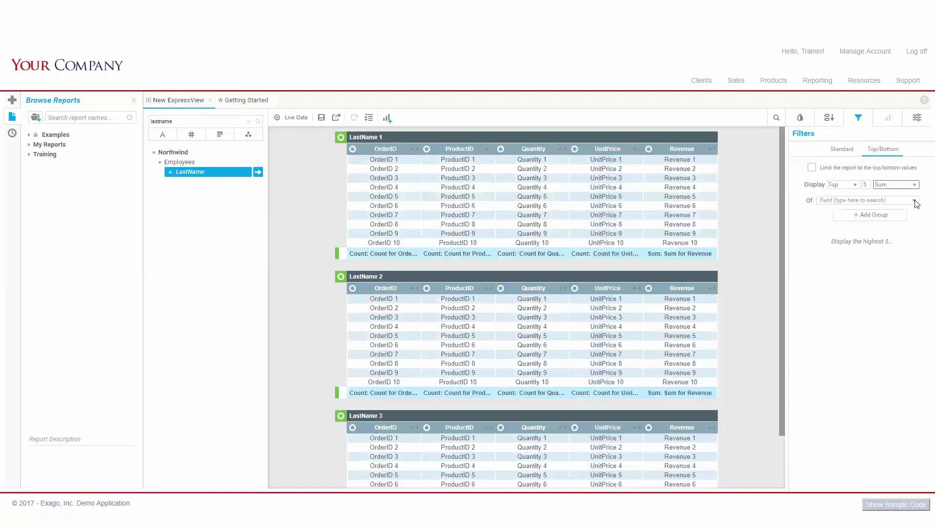
left_click(914, 201)
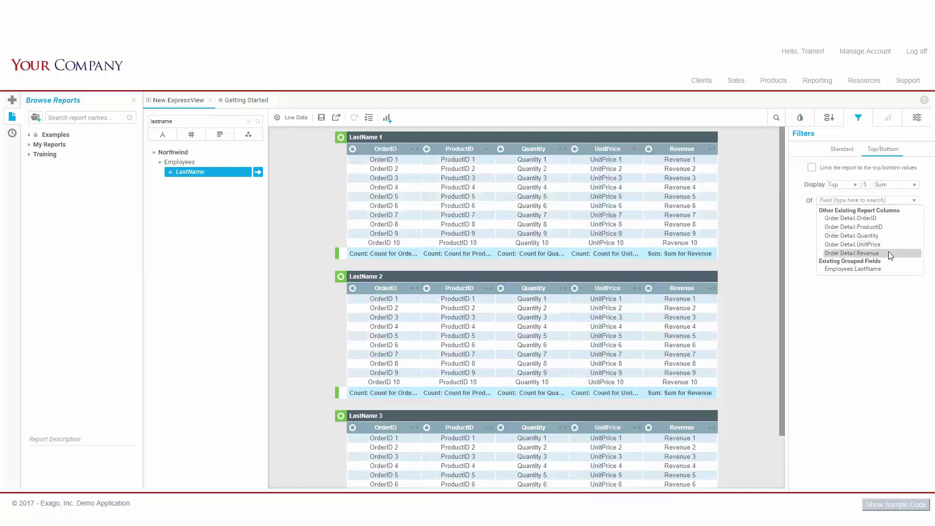
left_click(851, 252)
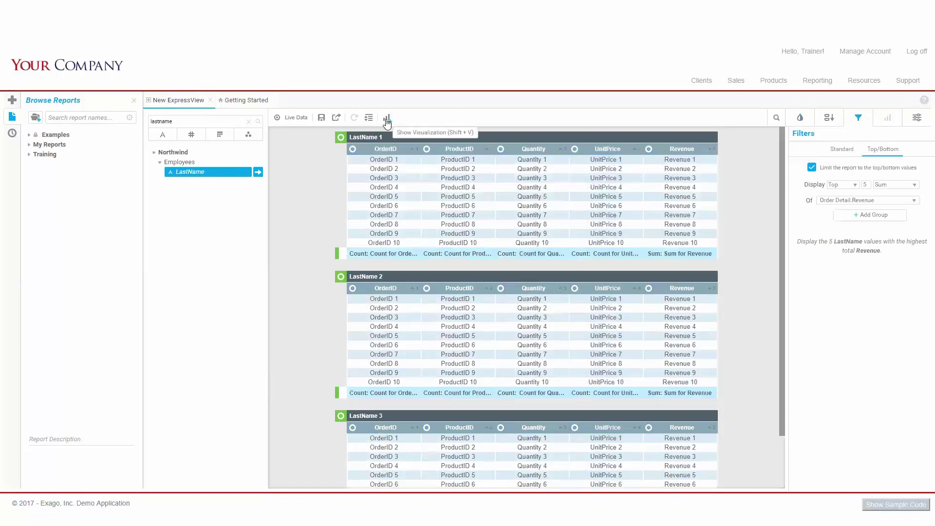
Show a column chart and remove the OrderID, Quantity and UnitPrice series, leaving only Revenue
left_click(387, 119)
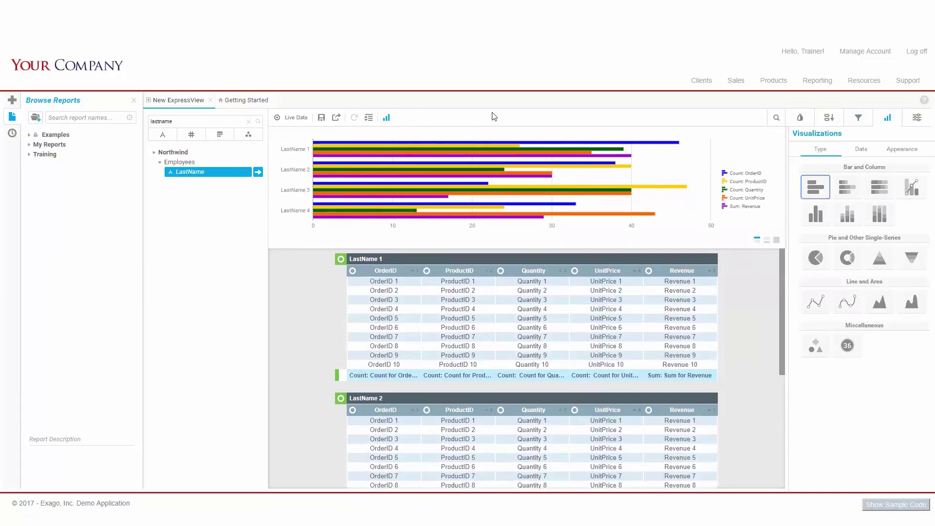
left_click(819, 216)
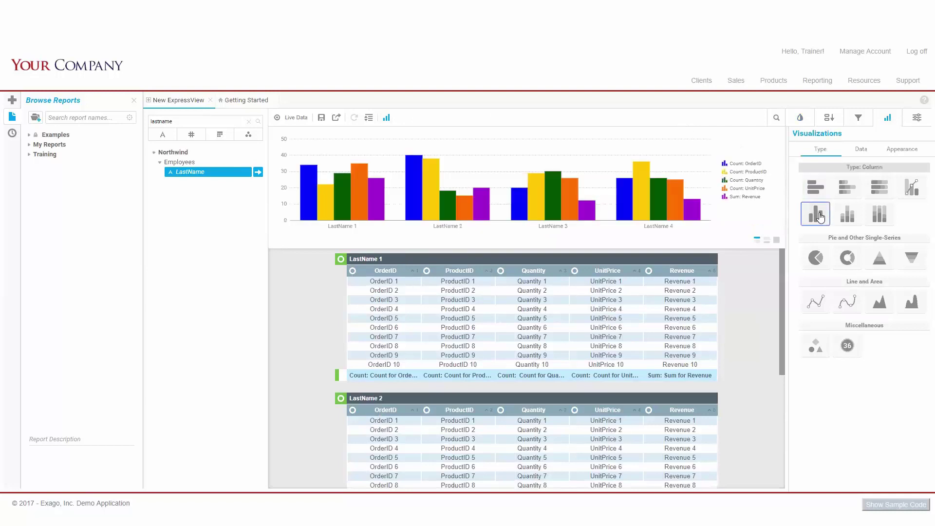
left_click(861, 149)
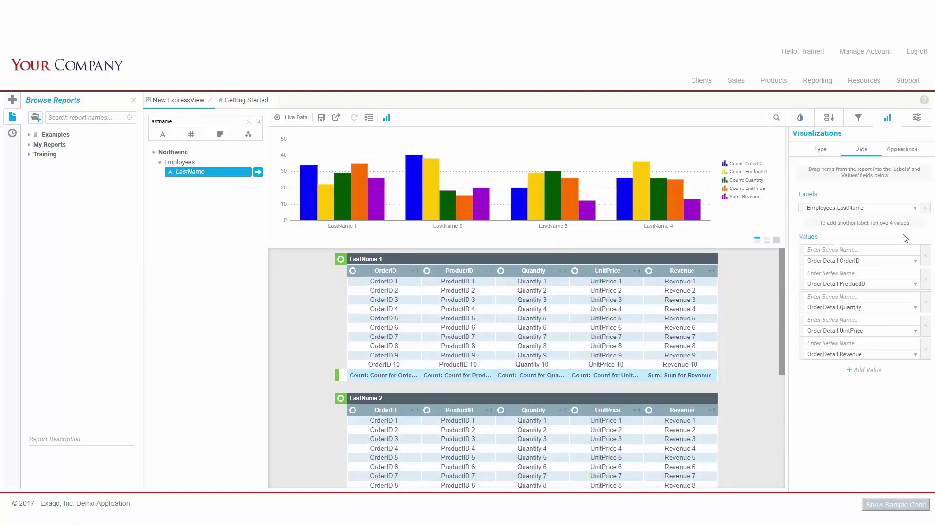
left_click(924, 255)
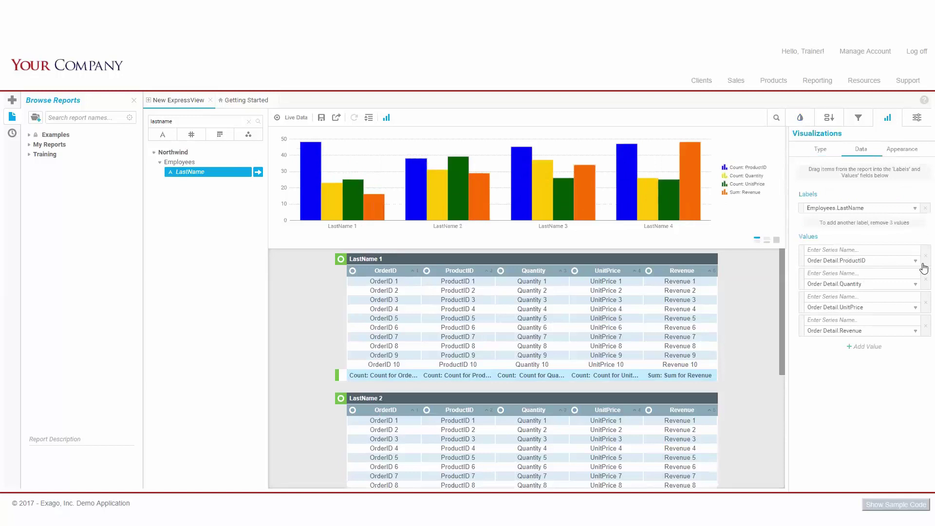
left_click(924, 261)
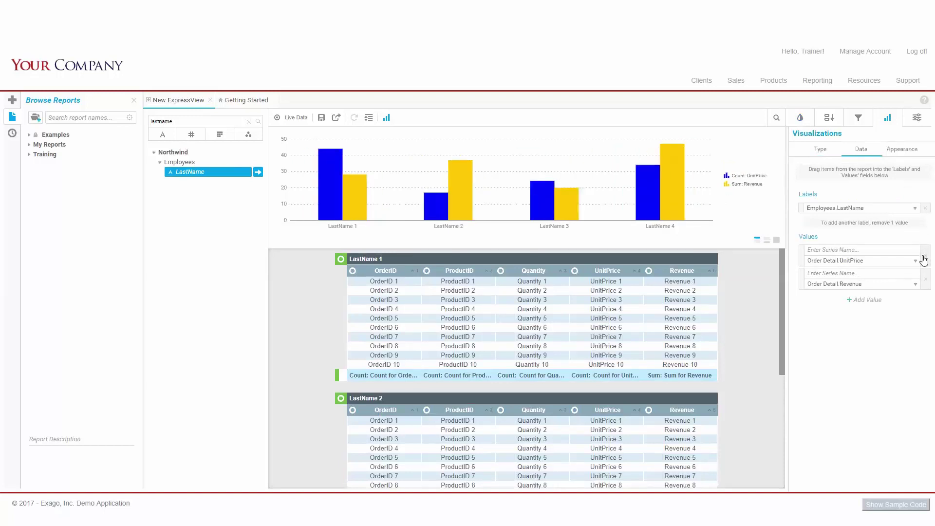
left_click(924, 260)
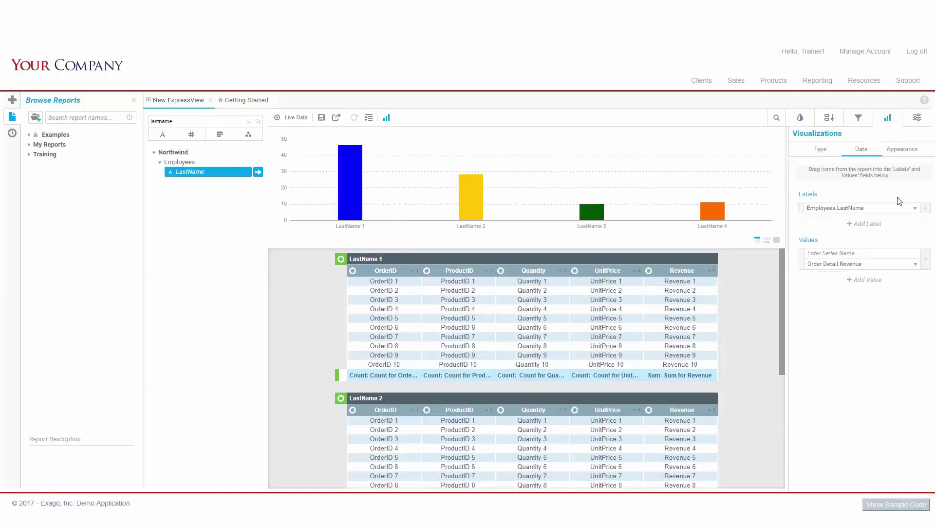
Set the chart's data colours to the Blue Grey theme
left_click(904, 151)
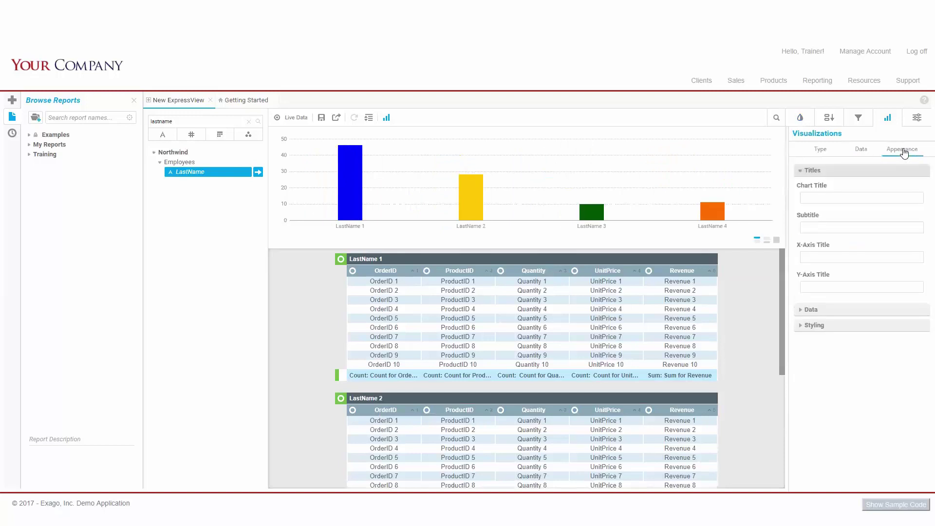
left_click(807, 325)
scroll(840, 328, "down", 3)
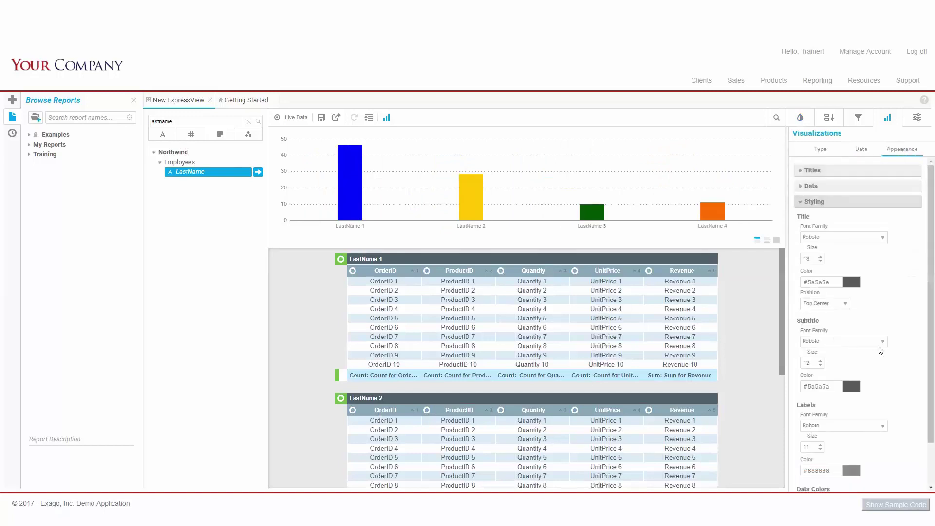
scroll(876, 349, "down", 3)
left_click(903, 480)
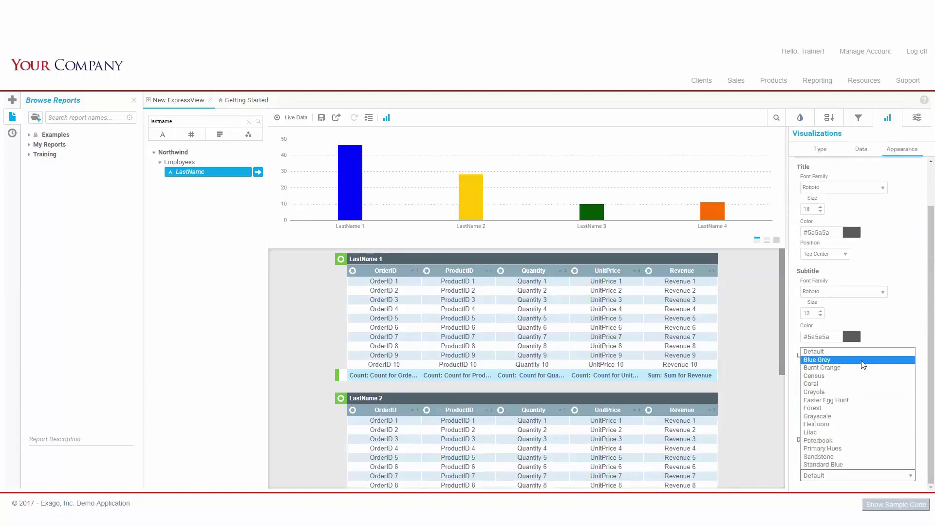
left_click(818, 359)
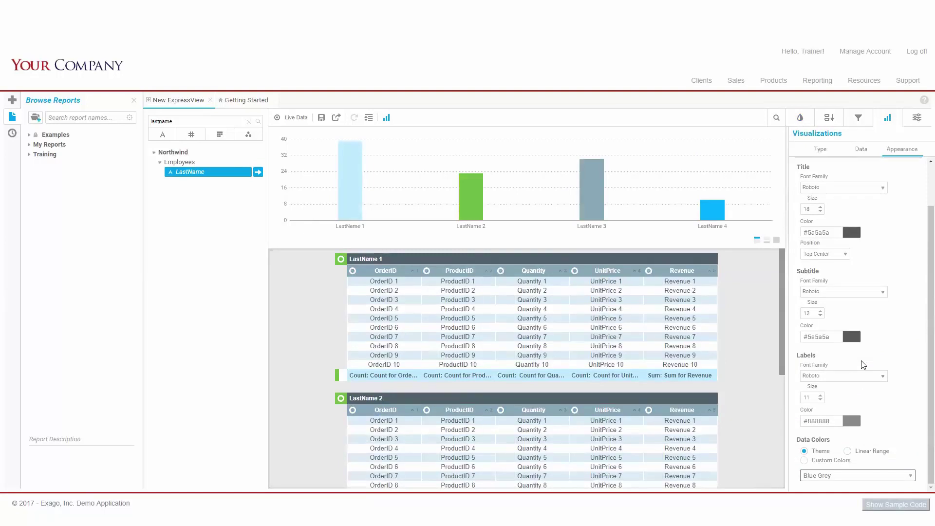
Switch to live data, collapse the Peacock and Leverling groups, and clear the chart's bar selection
left_click(290, 119)
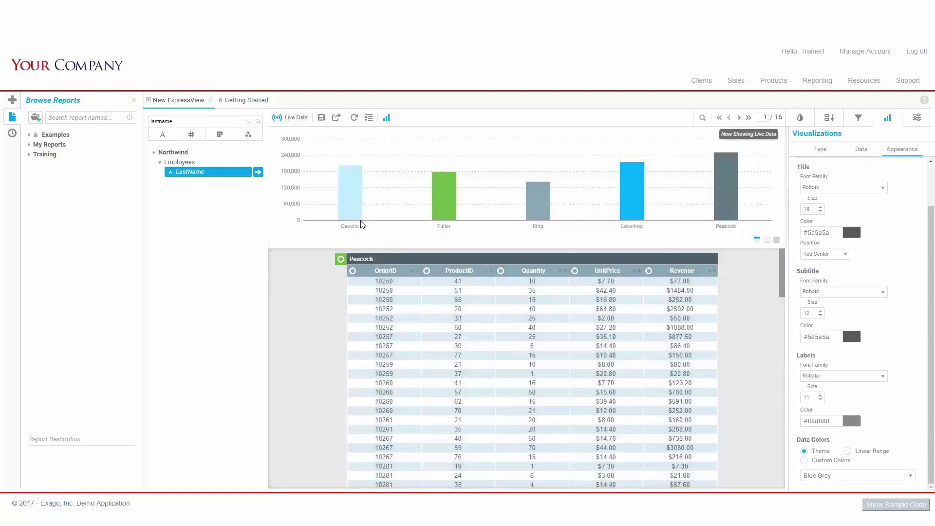
scroll(748, 321, "down", 3)
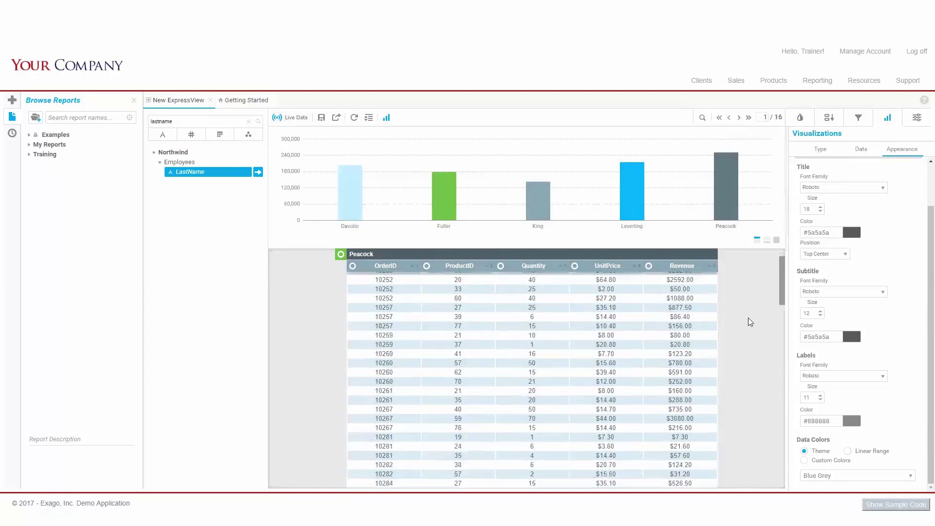
scroll(748, 321, "down", 2)
scroll(748, 321, "down", 1)
scroll(748, 322, "down", 2)
scroll(748, 322, "down", 1)
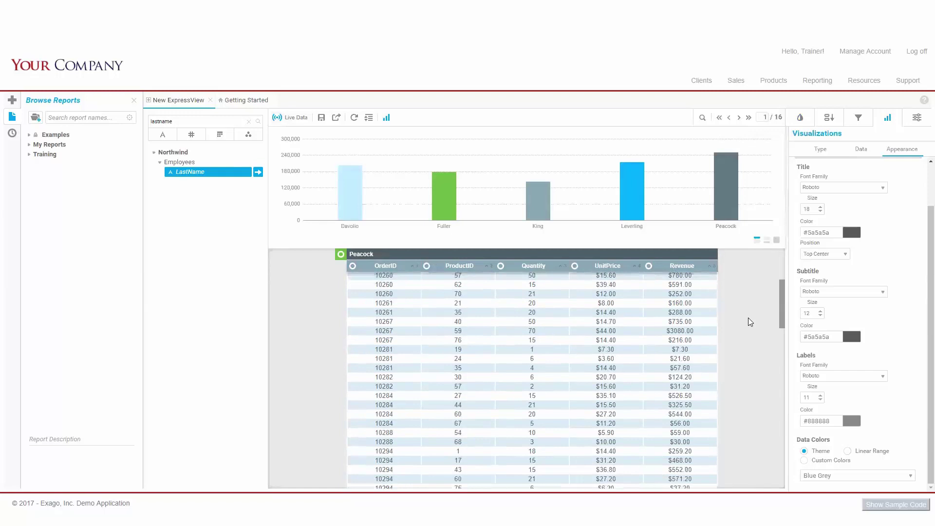
scroll(748, 318, "down", 2)
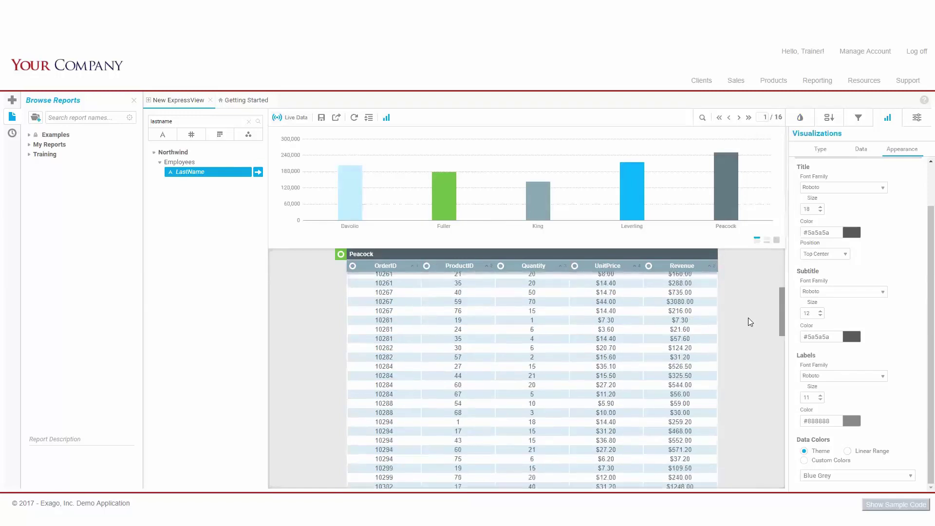
scroll(748, 322, "down", 1)
scroll(747, 322, "up", 3)
scroll(748, 322, "up", 3)
scroll(748, 322, "up", 3)
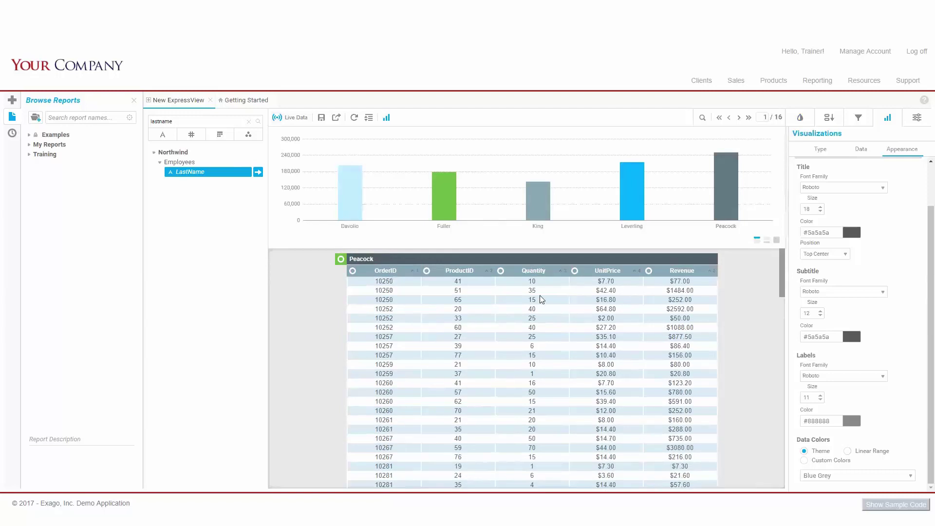
left_click(396, 260)
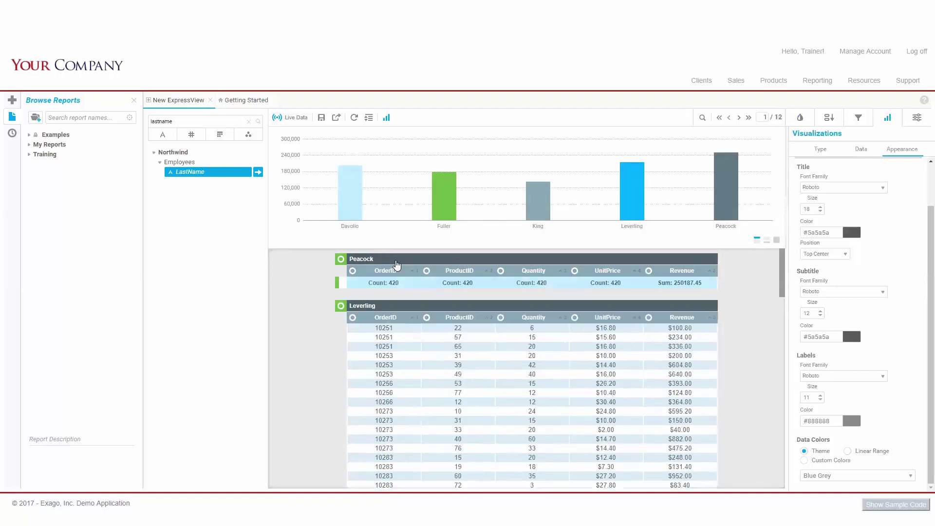
left_click(398, 308)
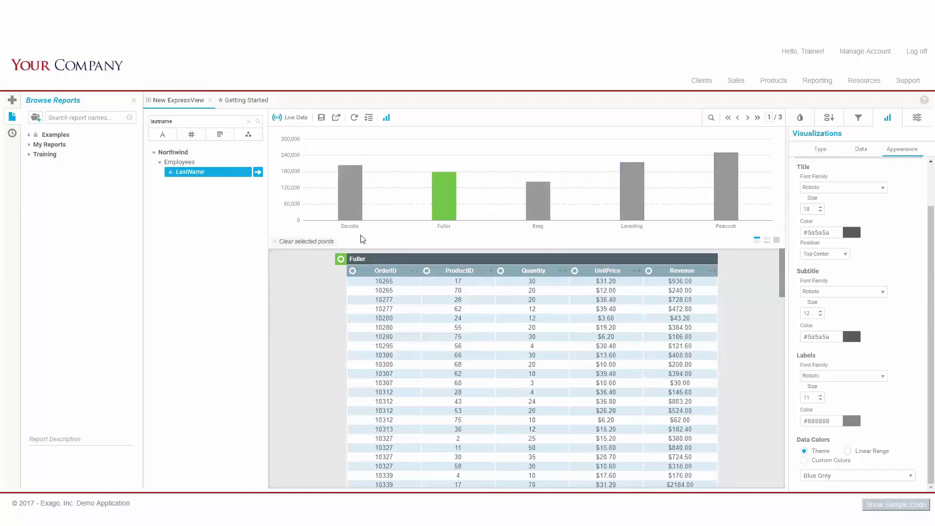
left_click(306, 241)
Open the save Settings and the Export menu, then expand Create Advanced Report
left_click(321, 117)
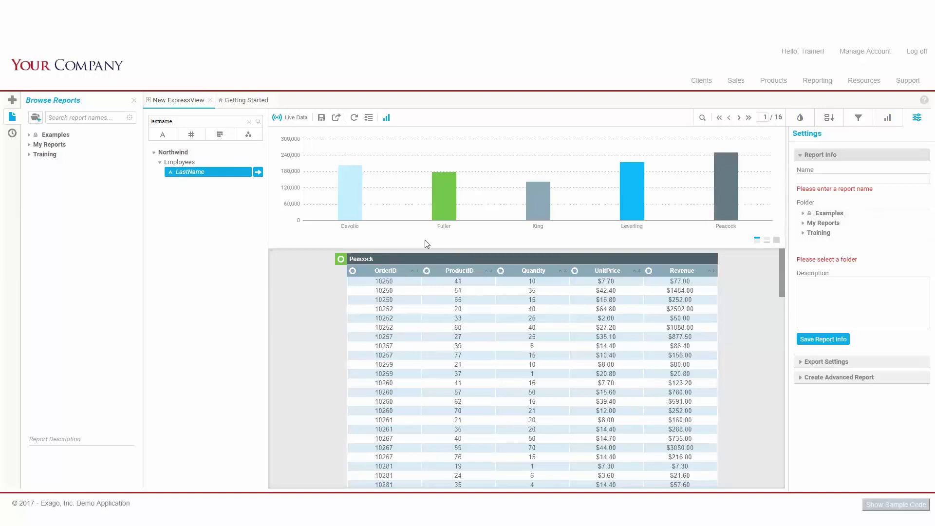
left_click(337, 118)
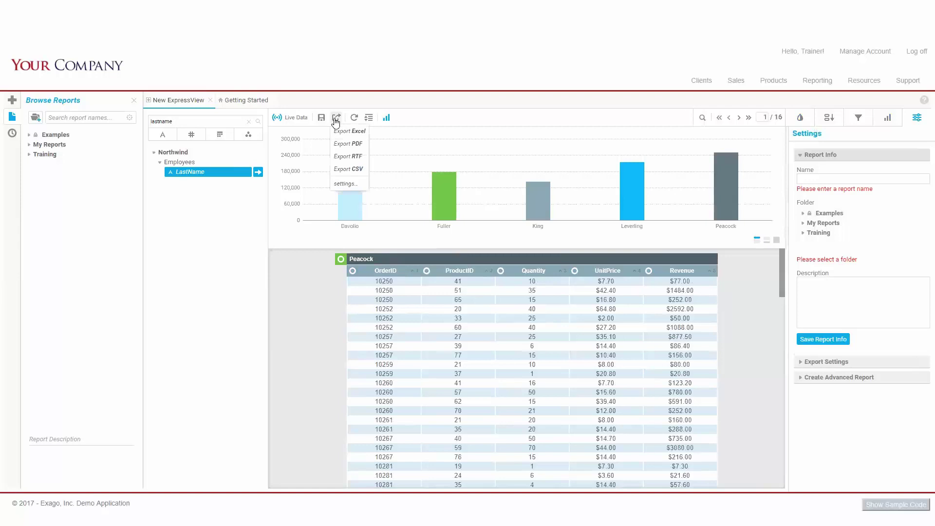
left_click(801, 379)
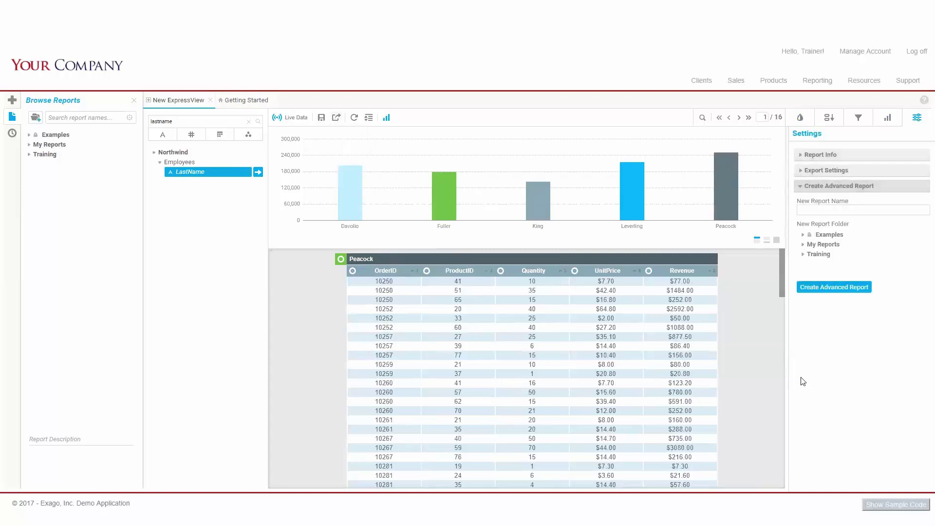